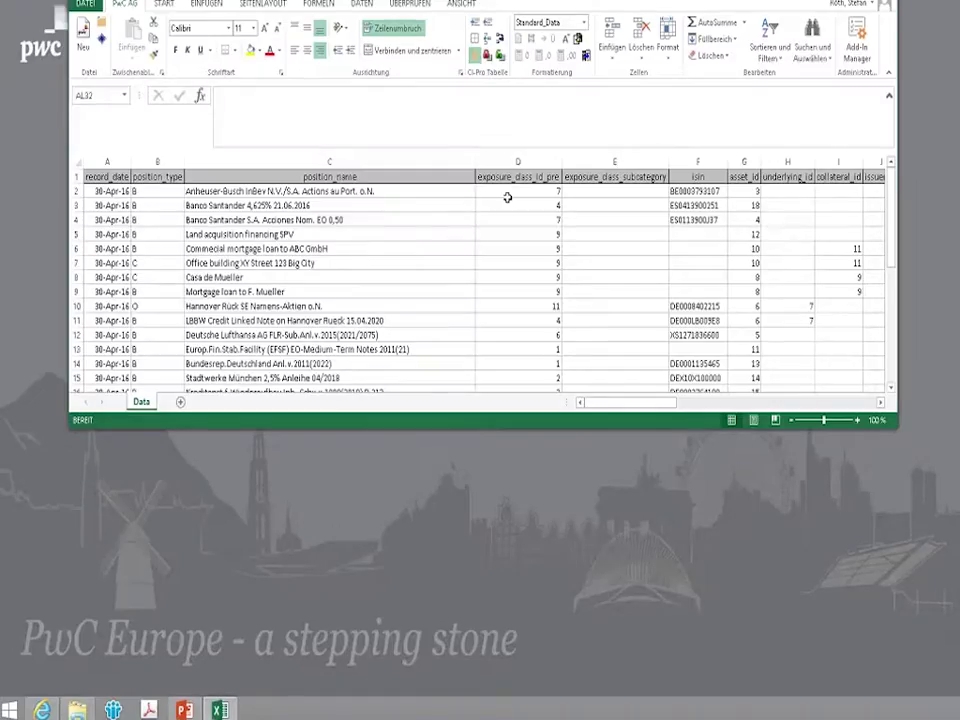
key("super+Up")
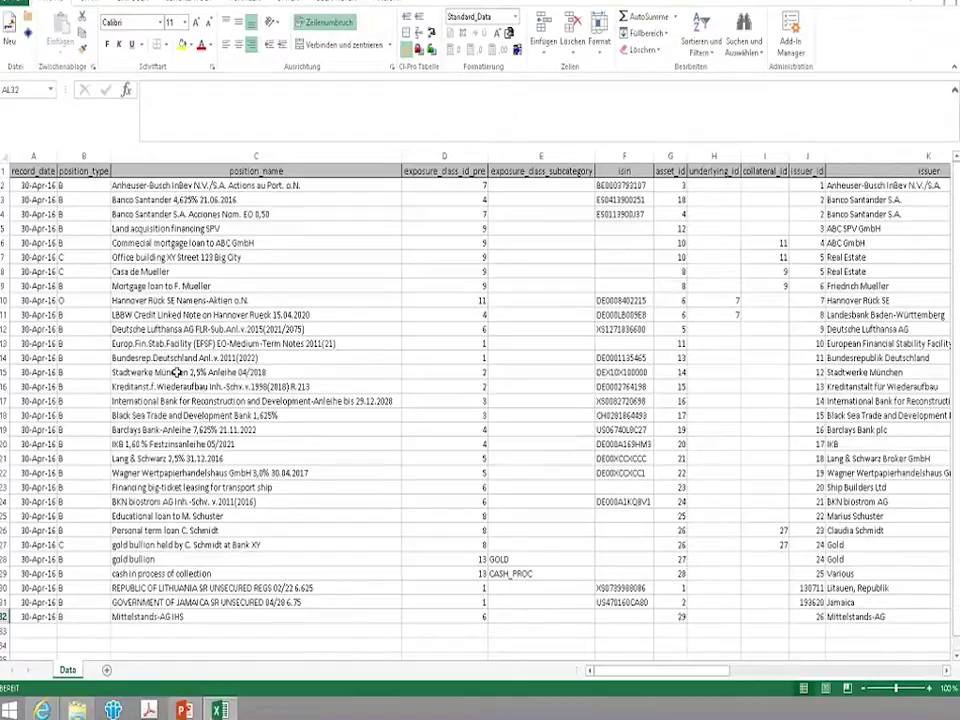
left_click(55, 186)
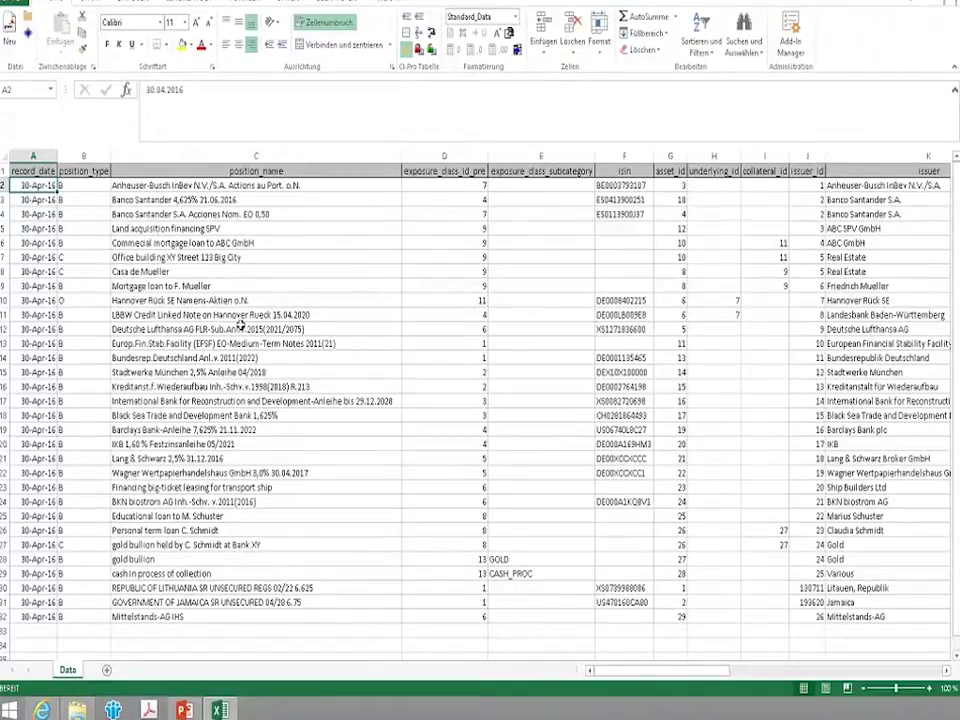
key("Right")
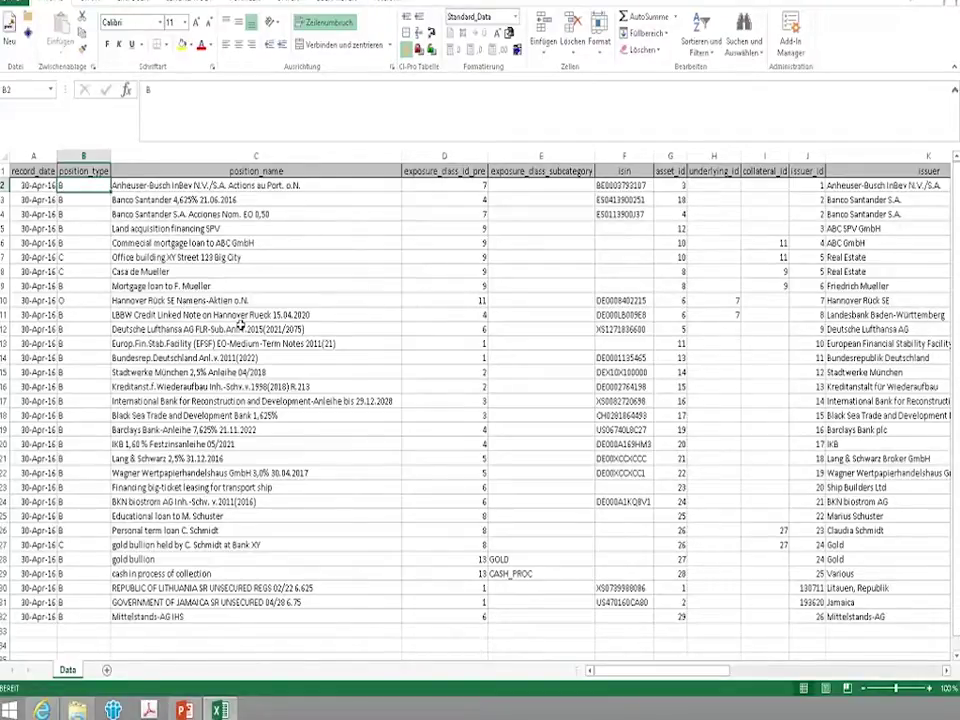
key("Right")
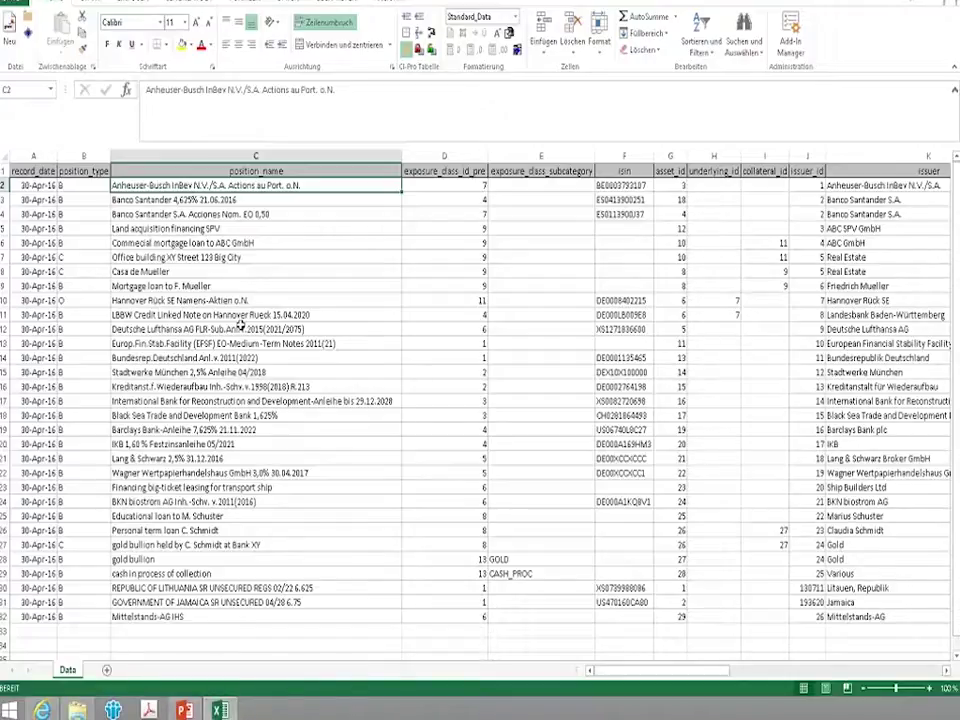
key("Right")
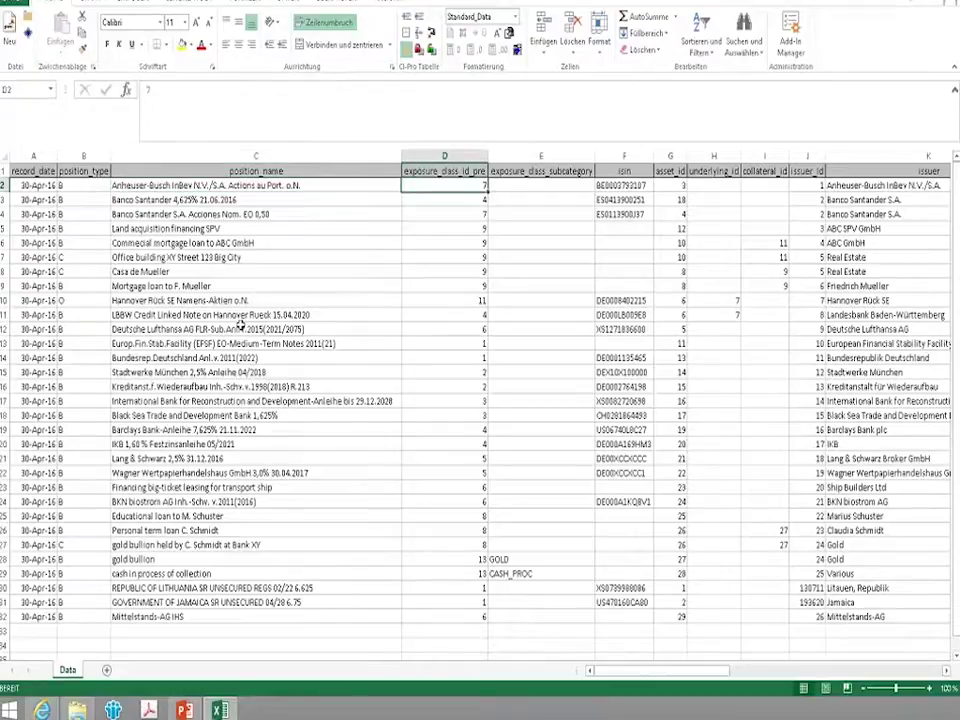
key("Right")
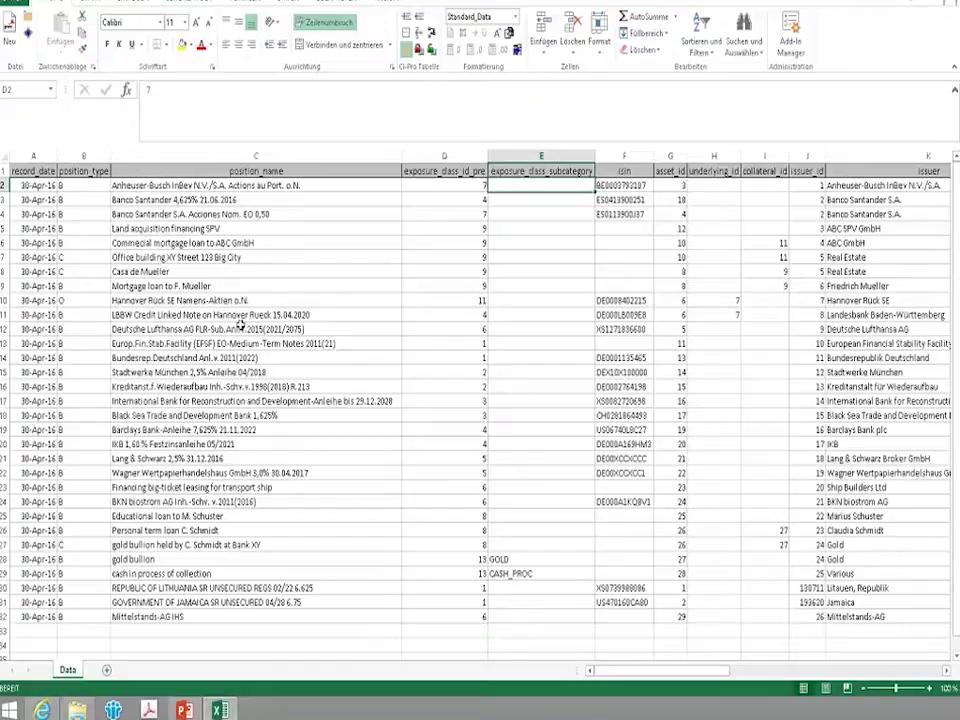
key("Right")
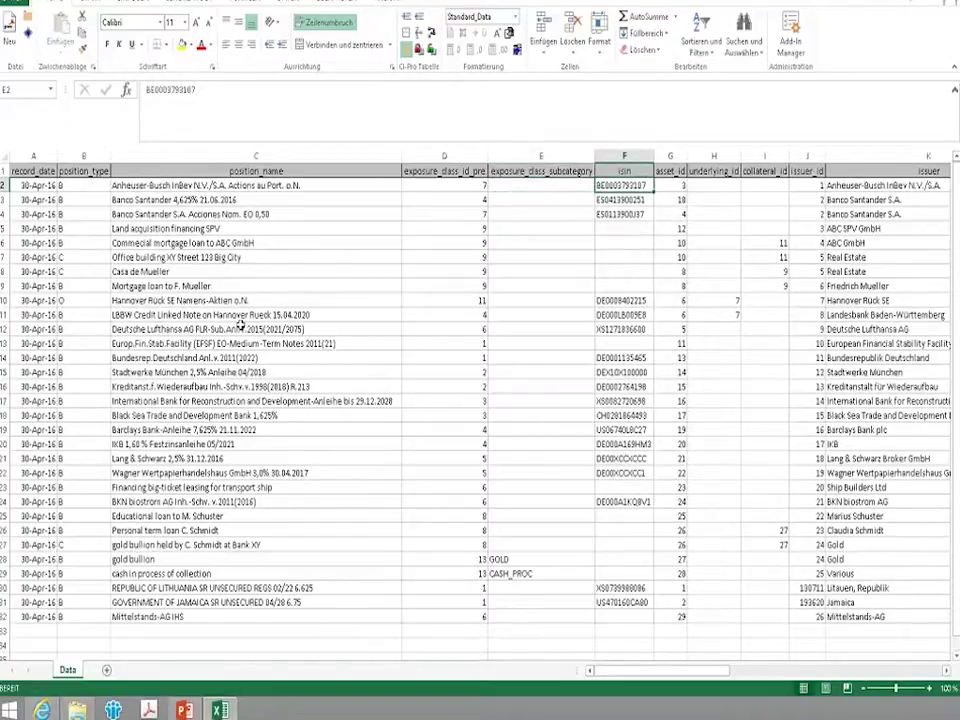
key("Right")
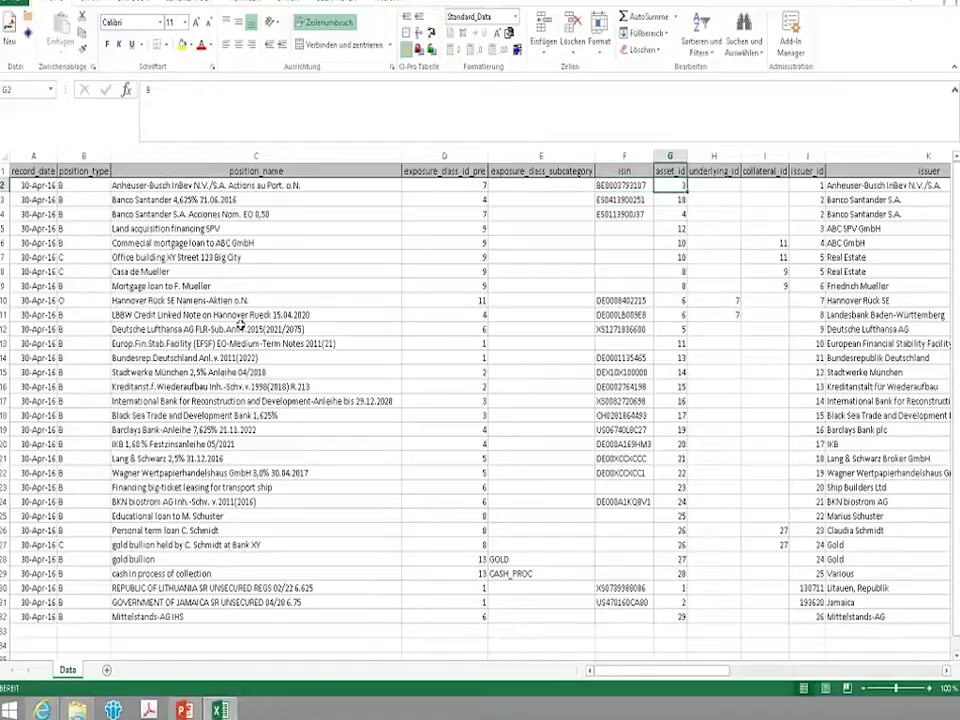
key("Right")
key("Right")
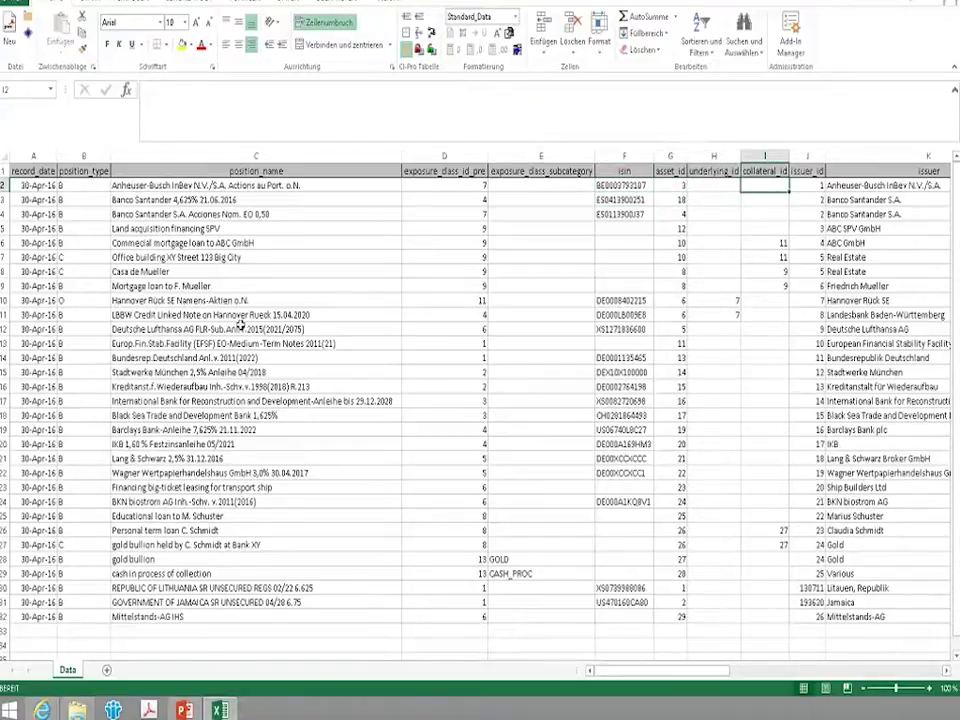
key("Right")
key("Right")
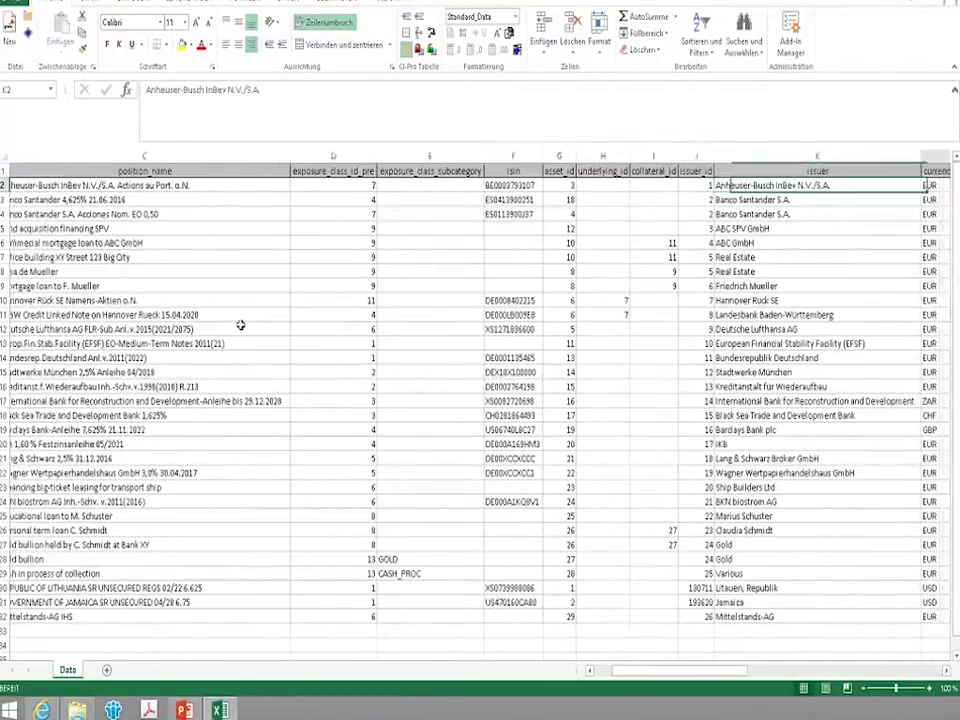
key("Right")
key("Right")
key("Right")
key("Right")
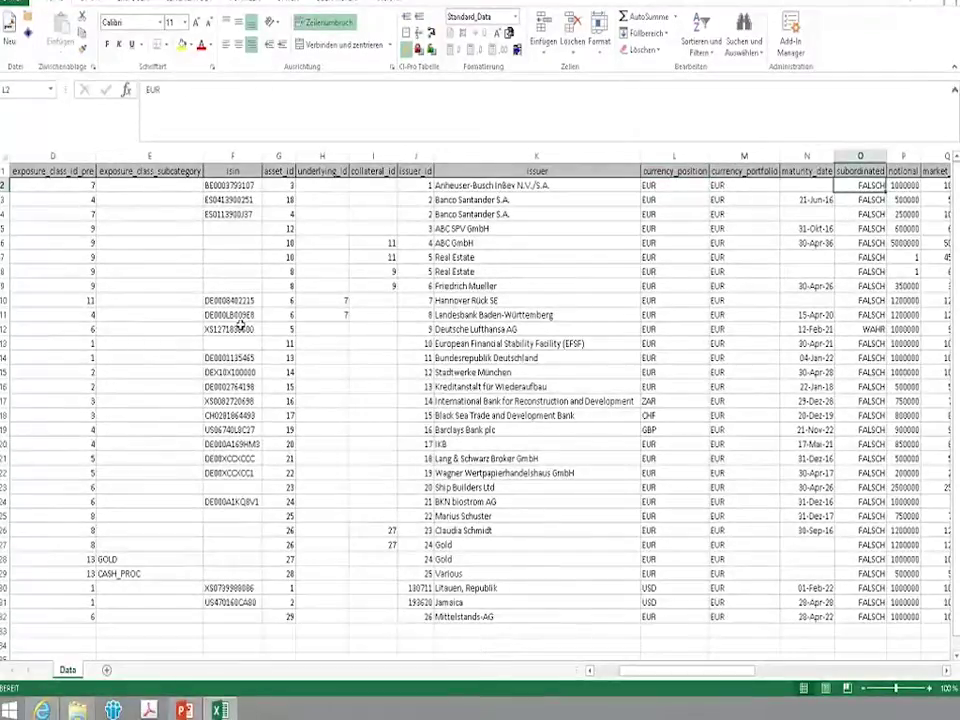
key("Right")
key("Right")
key("Right")
key("Right")
key("Right")
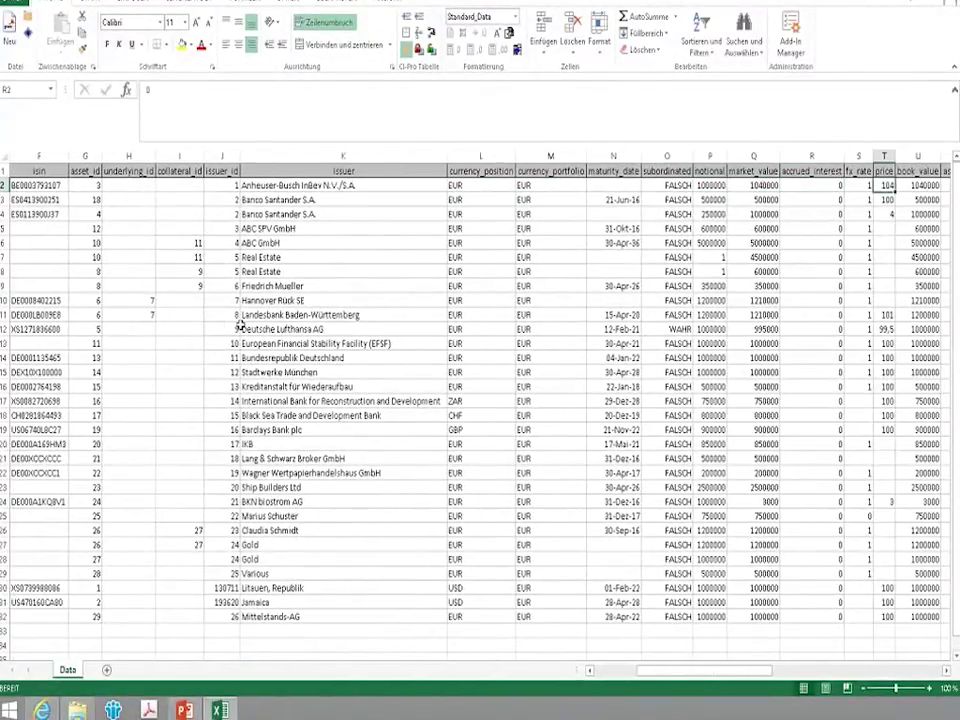
Select the rw_client and rwa_client columns together to read their sum and count
key("Right")
key("Right")
key("Right")
key("Right")
key("Right")
key("Right")
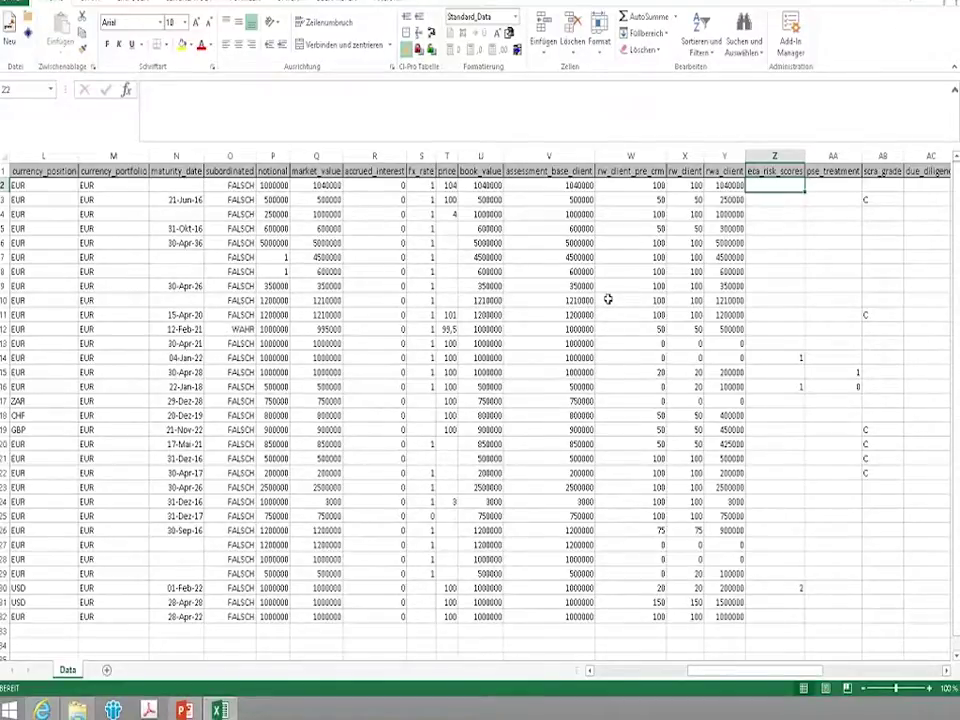
left_click(687, 156)
left_click_drag(687, 156, 724, 157)
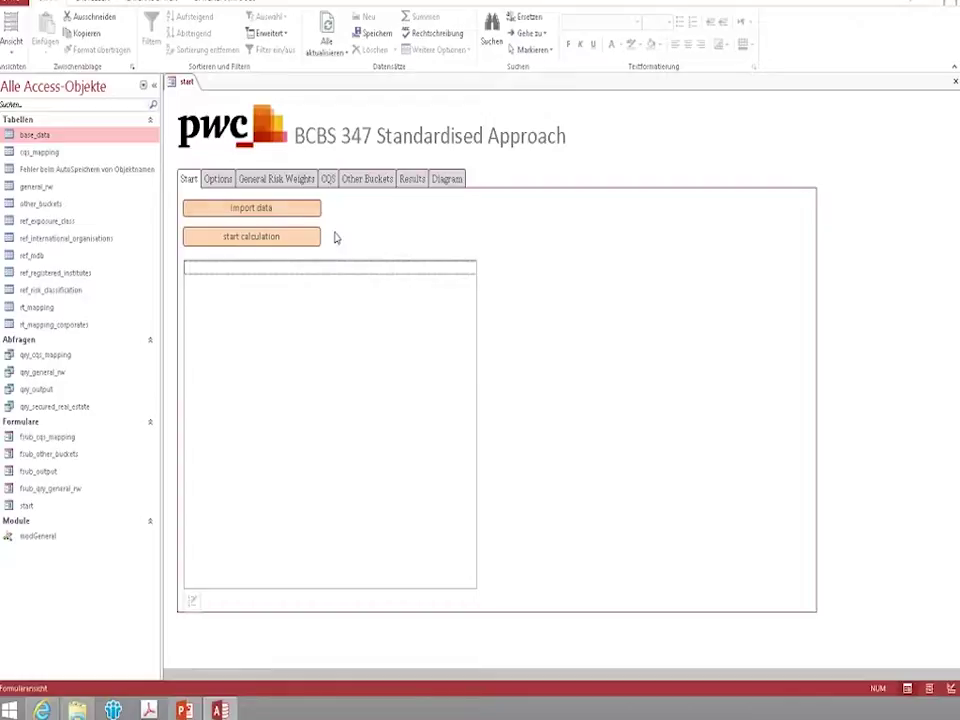
Begin importing the Excel base data into the BCBS 347 tool via 'import data'
left_click(285, 213)
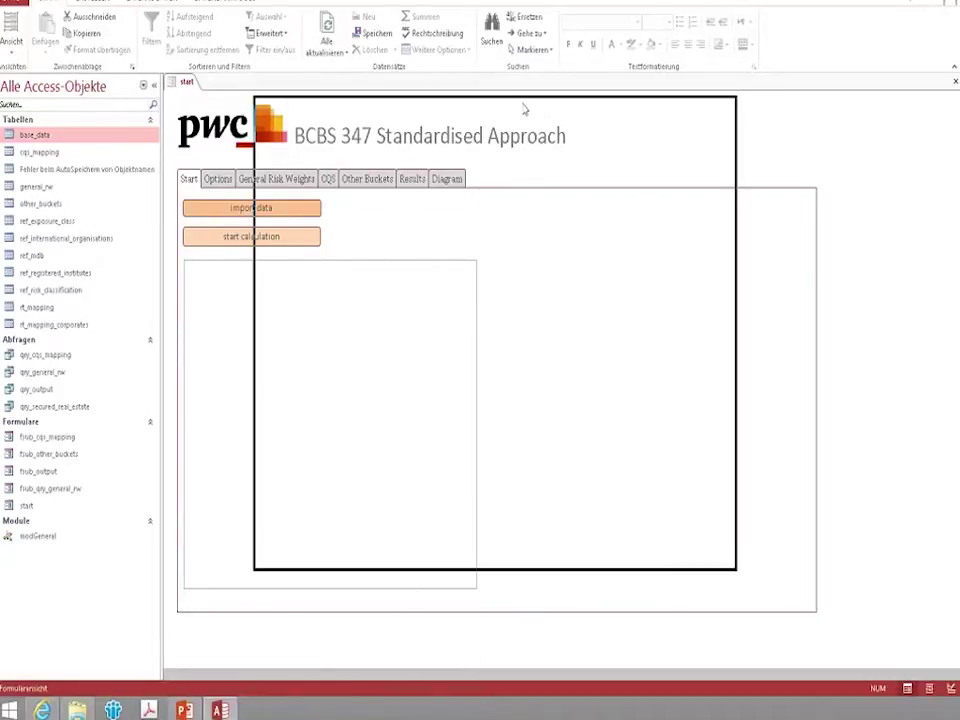
Import the chosen Excel data file and run the risk-weight calculation
double_click(441, 197)
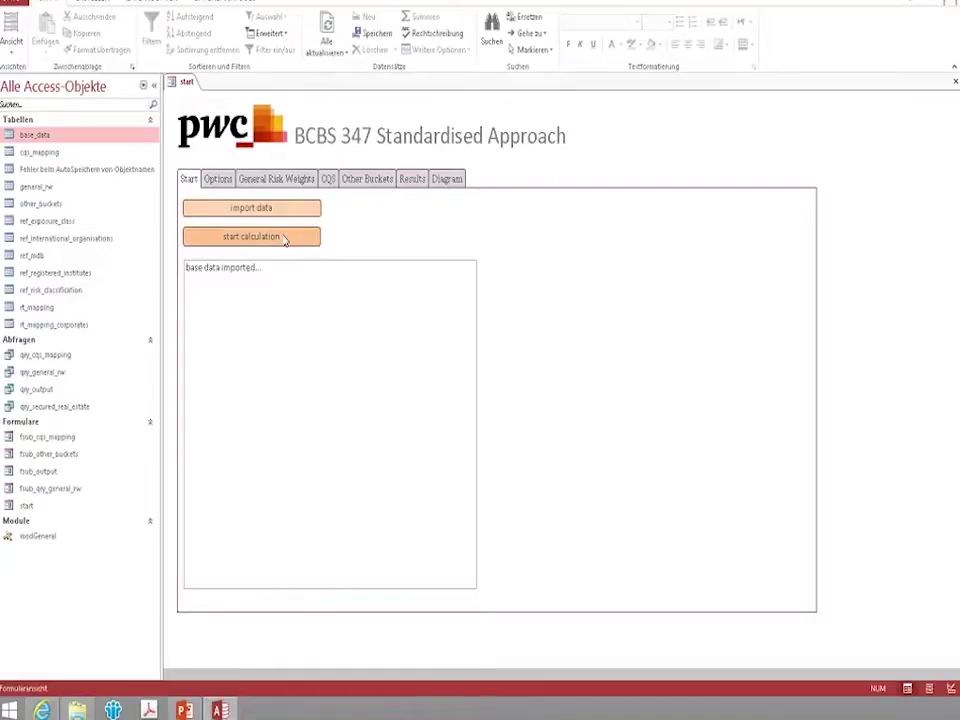
left_click(284, 237)
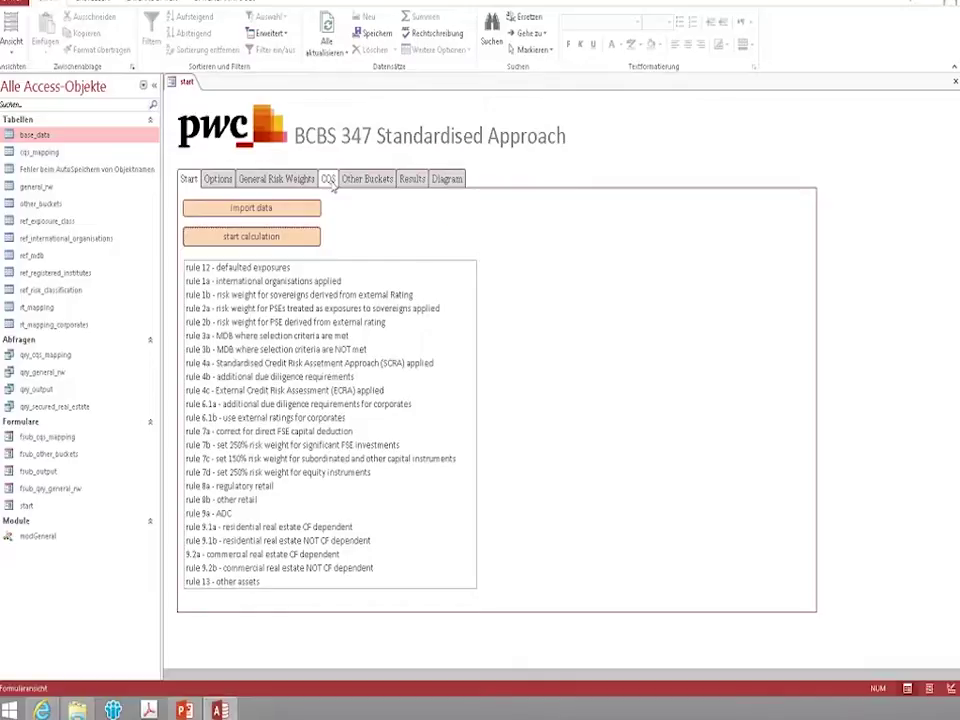
Display and scroll through the CQS risk weights per exposure class and credit quality step
left_click(330, 182)
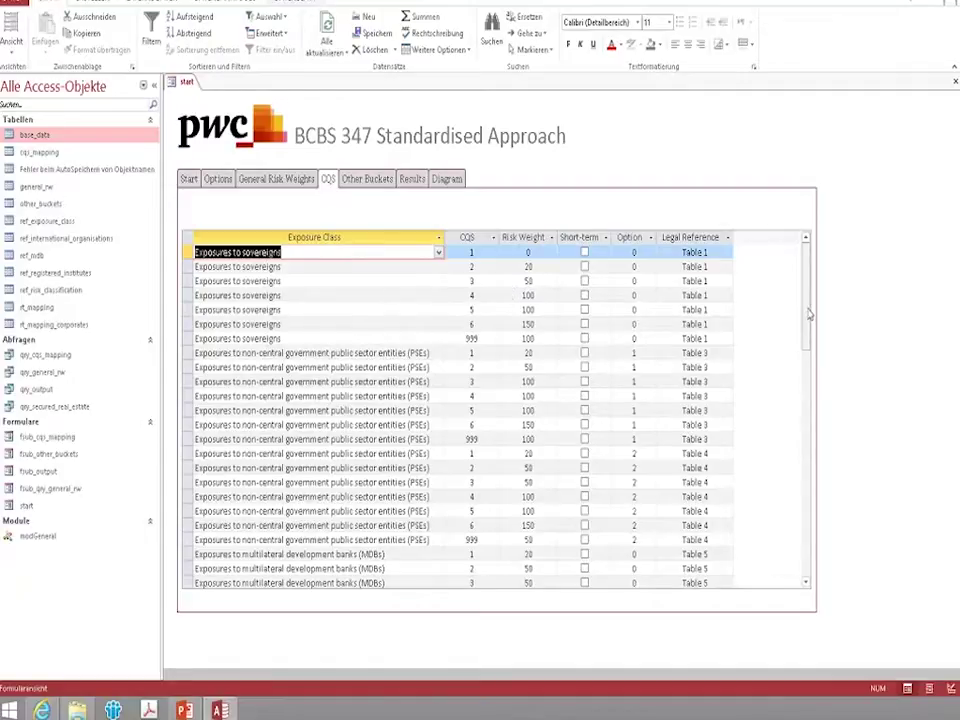
left_click_drag(810, 315, 823, 441)
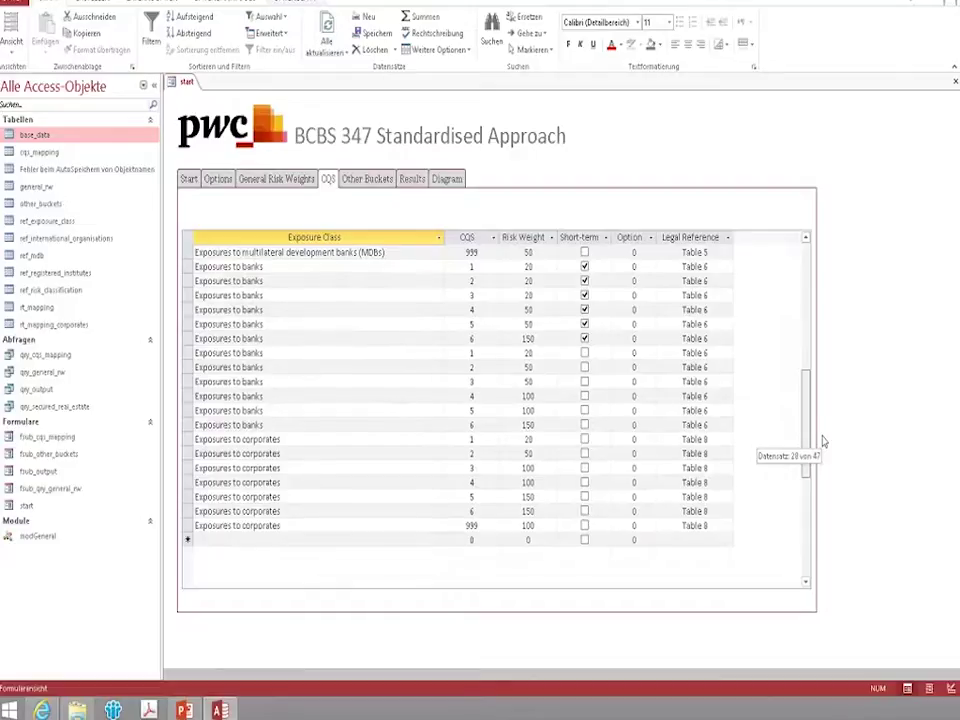
left_click_drag(823, 441, 809, 274)
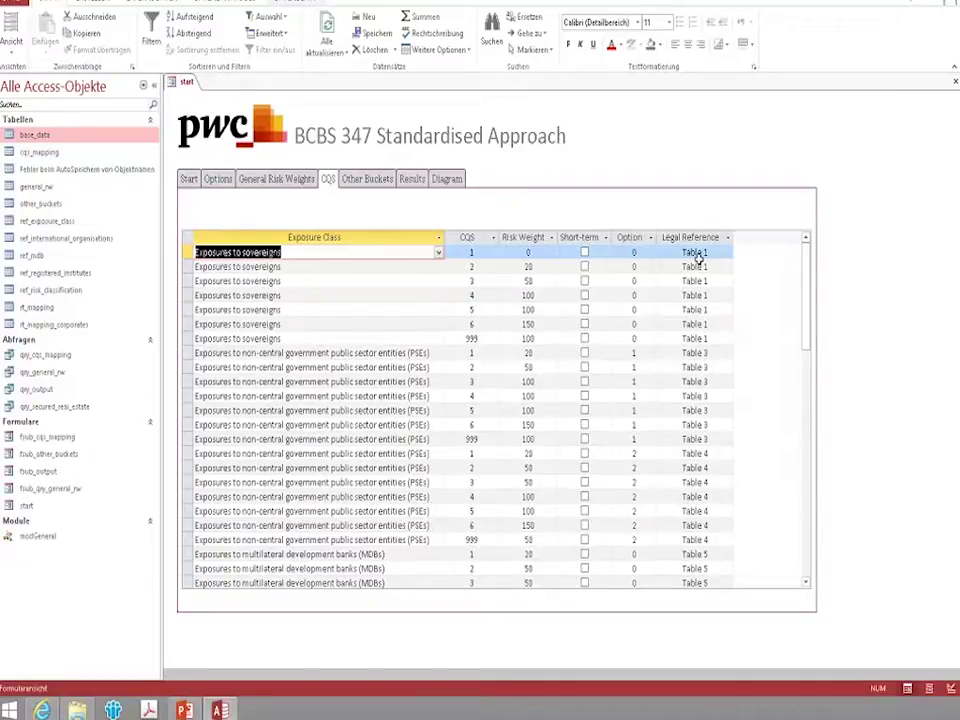
Show the Results tab with each position's exposure classes and client versus PwC risk weights
left_click(412, 180)
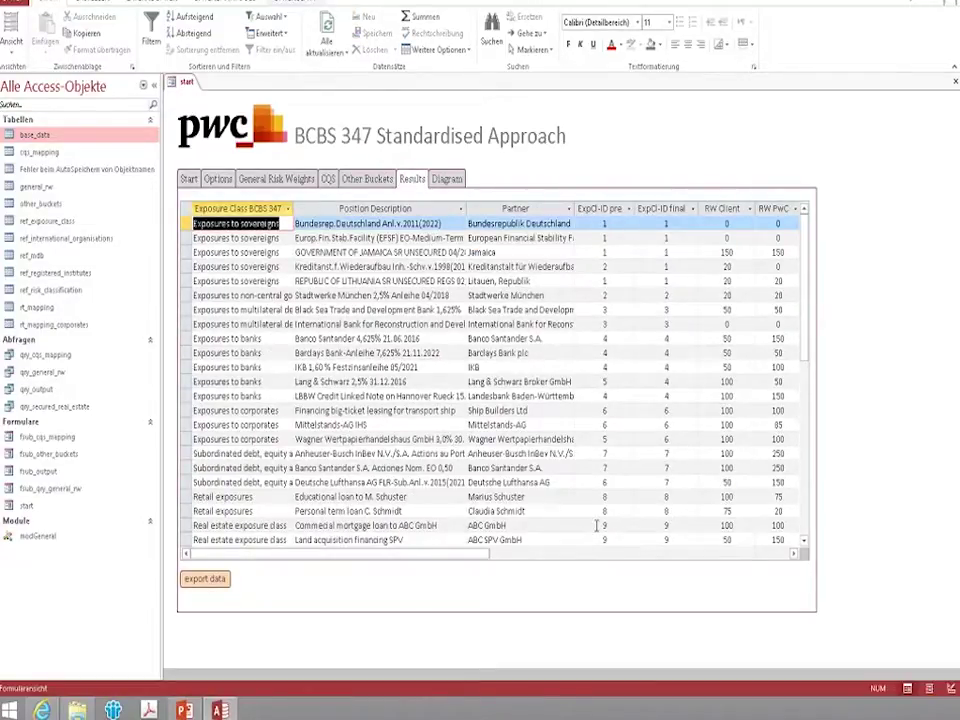
left_click_drag(472, 562, 508, 561)
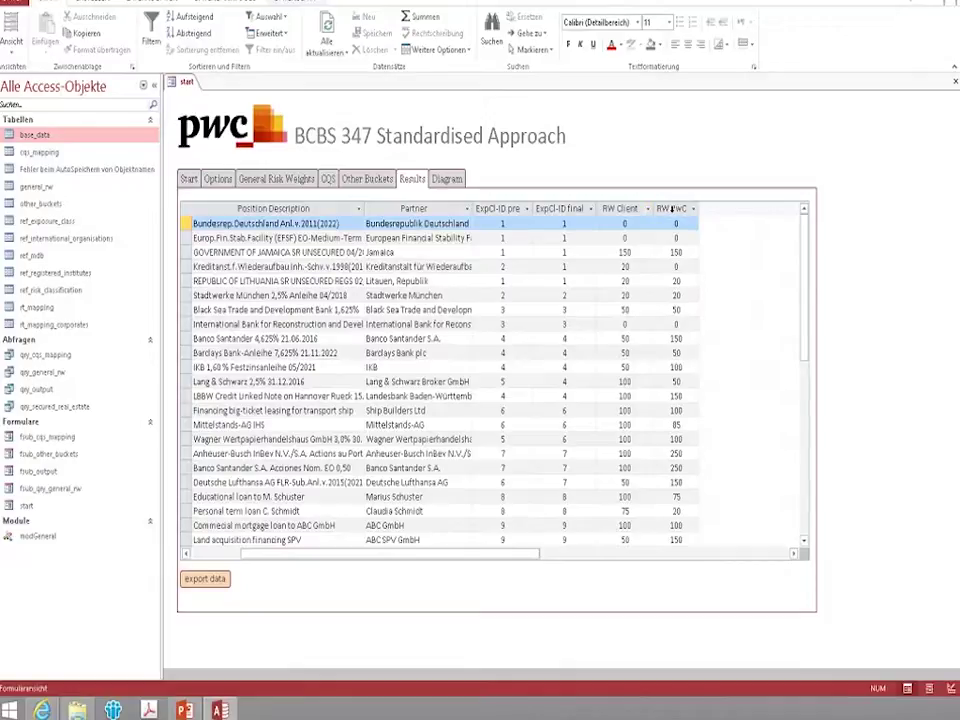
left_click(448, 179)
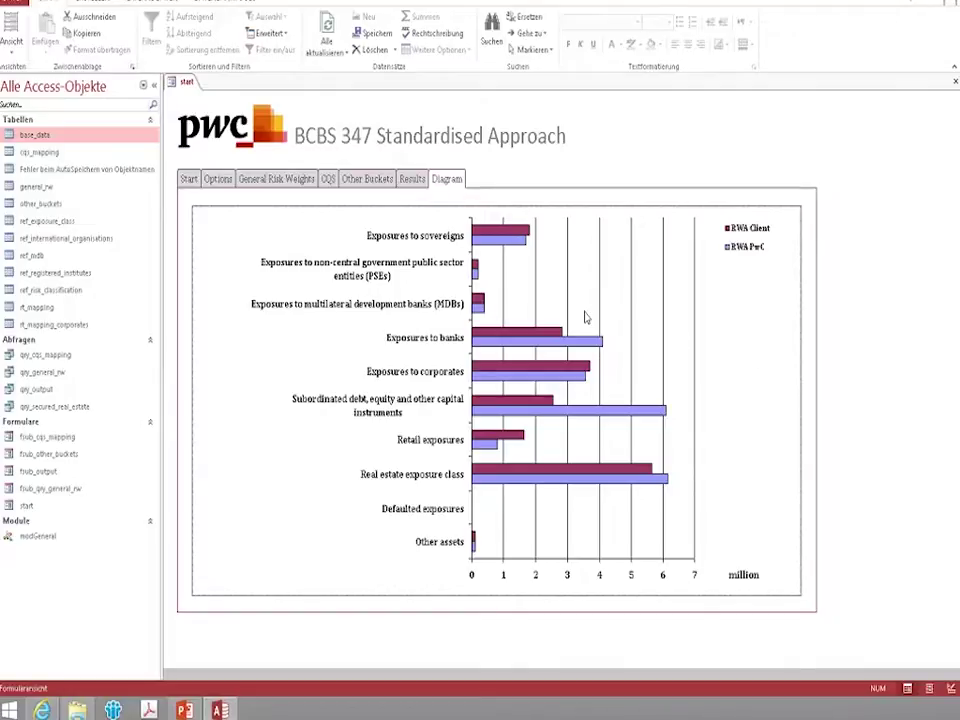
Export the Results table to Excel's qry_output sheet, confirming the export folder with OK
left_click(413, 181)
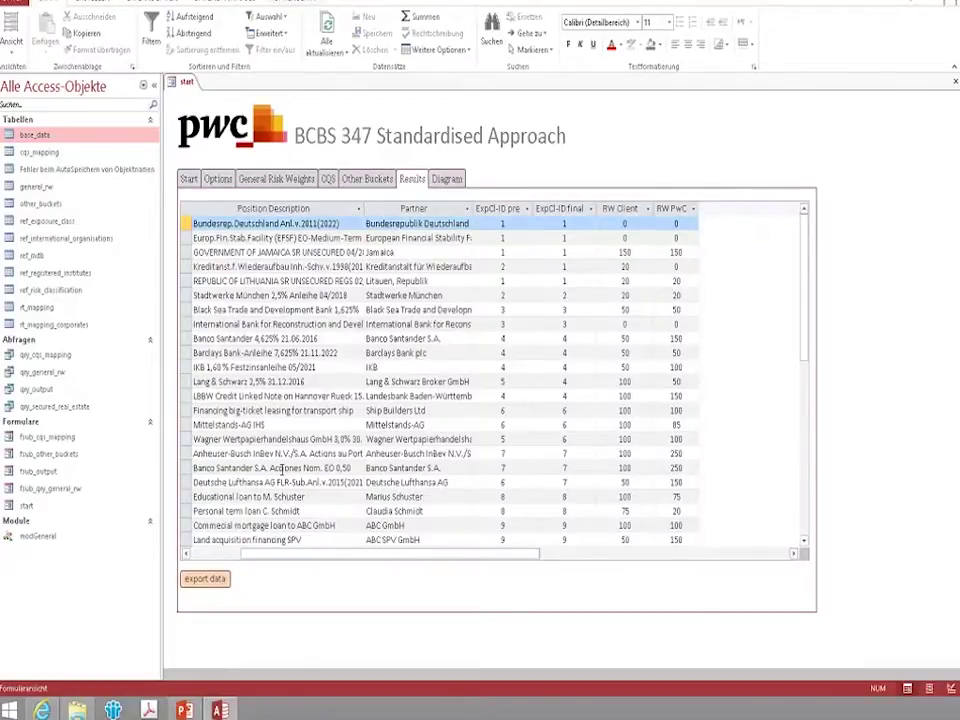
left_click(210, 578)
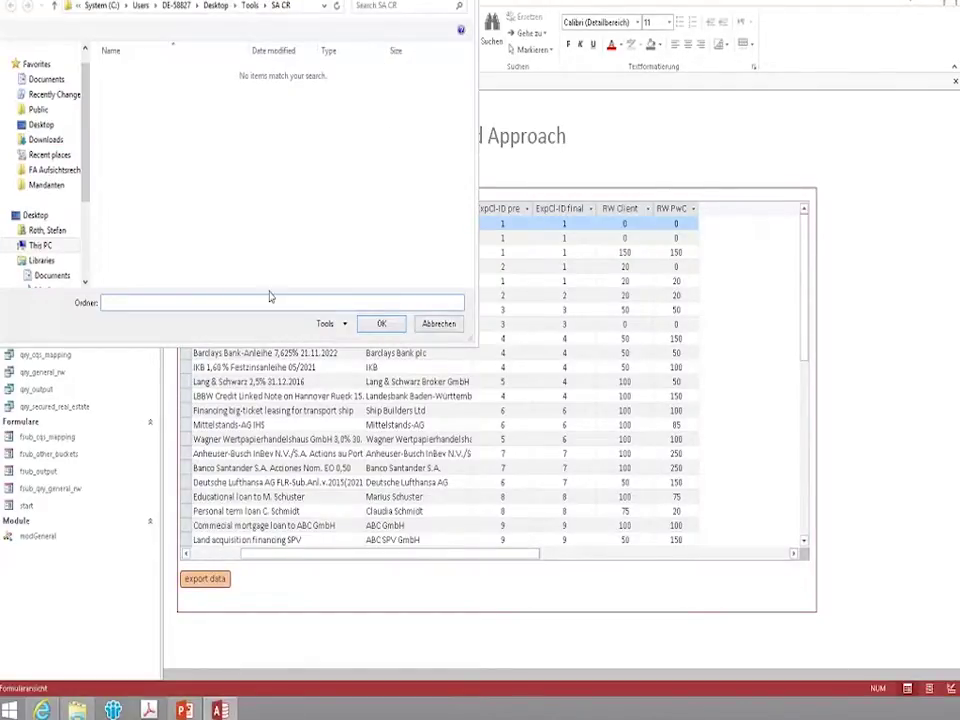
left_click(380, 323)
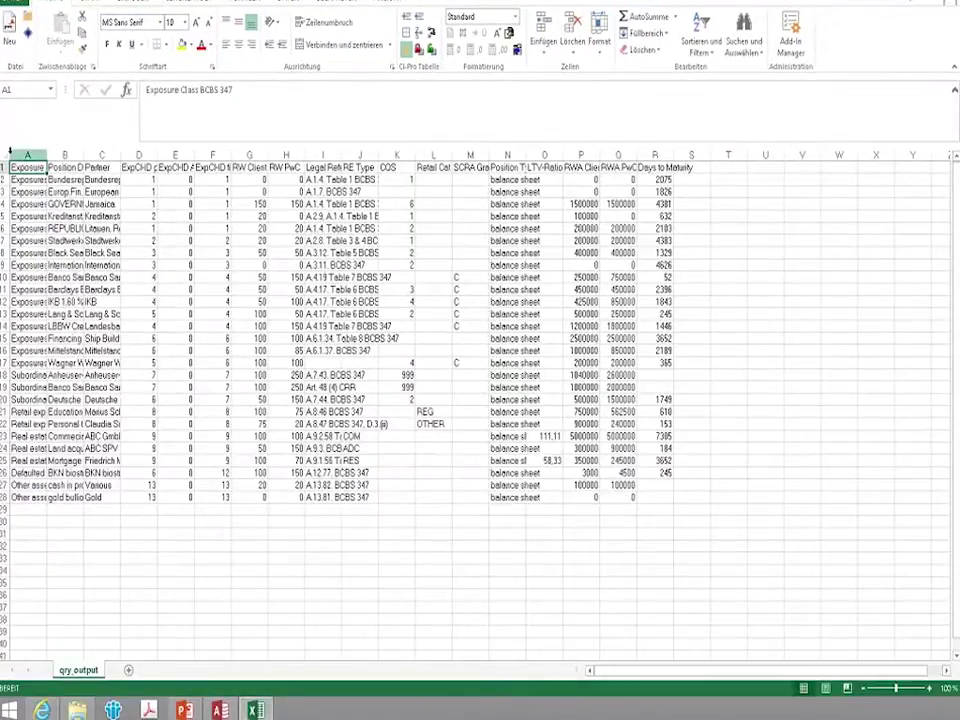
AutoFit every column of the qry_output sheet to its contents
left_click(6, 156)
double_click(47, 155)
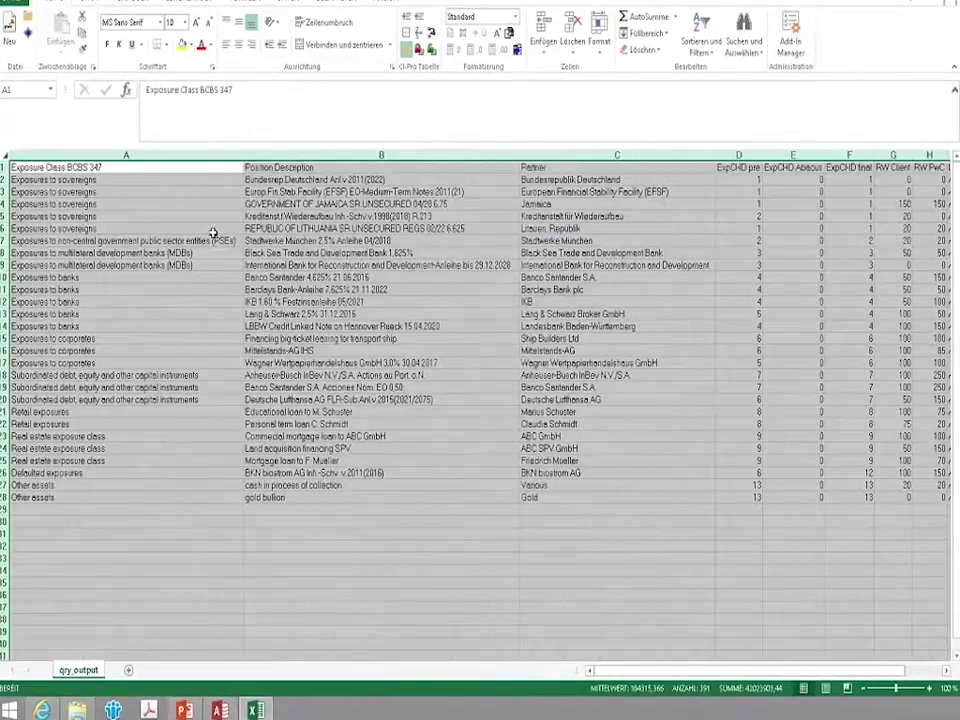
left_click(364, 167)
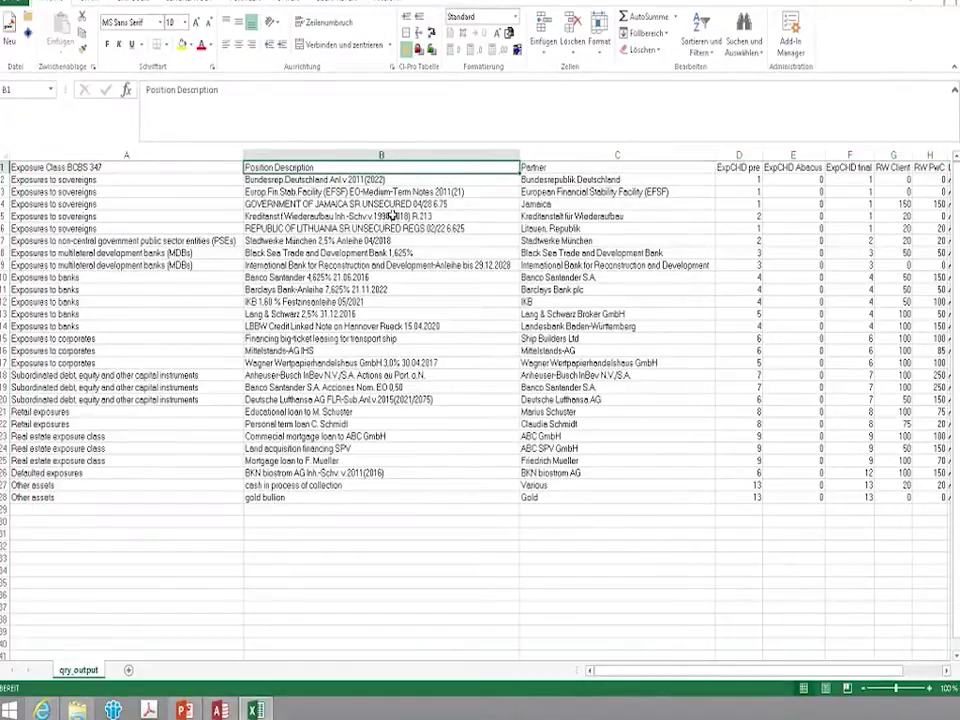
Move along the header row to the end and select the Legal Reference column
key("Right")
key("Right")
key("Right")
key("Right")
key("Right")
key("Right")
key("Right")
key("Right")
key("Right")
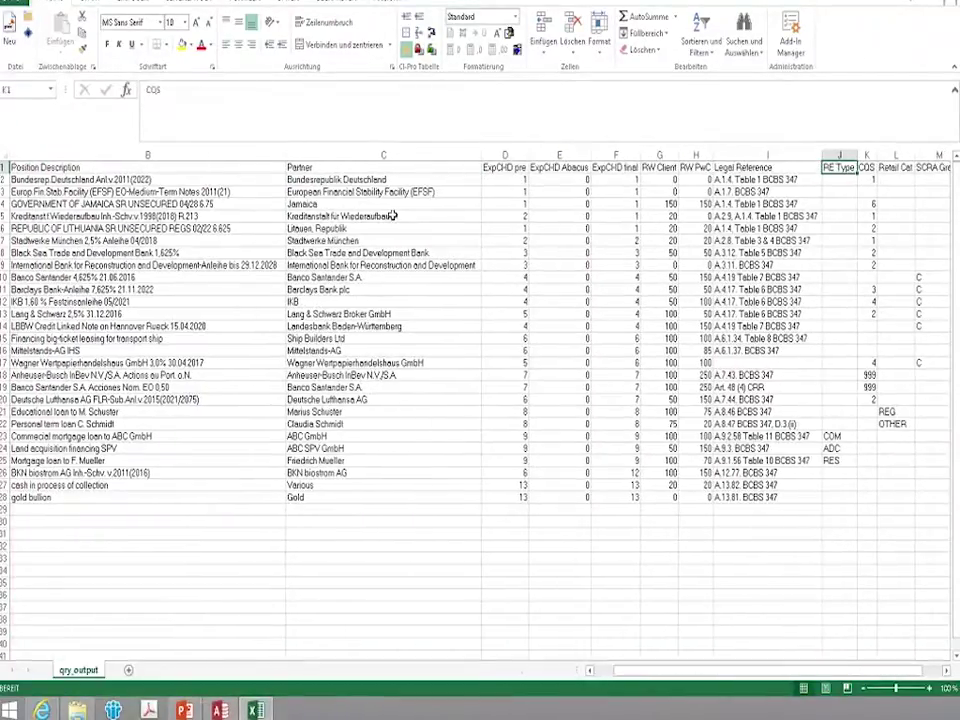
key("Right")
key("Right")
key("Right")
key("Right")
key("Right")
key("Right")
key("Right")
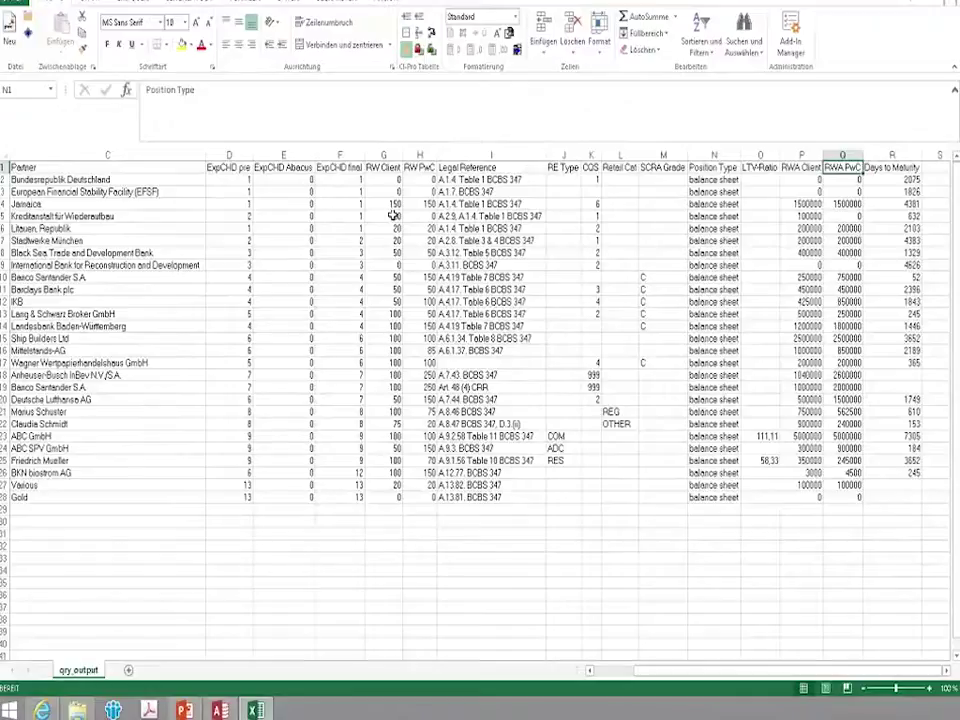
key("Right")
key("Right")
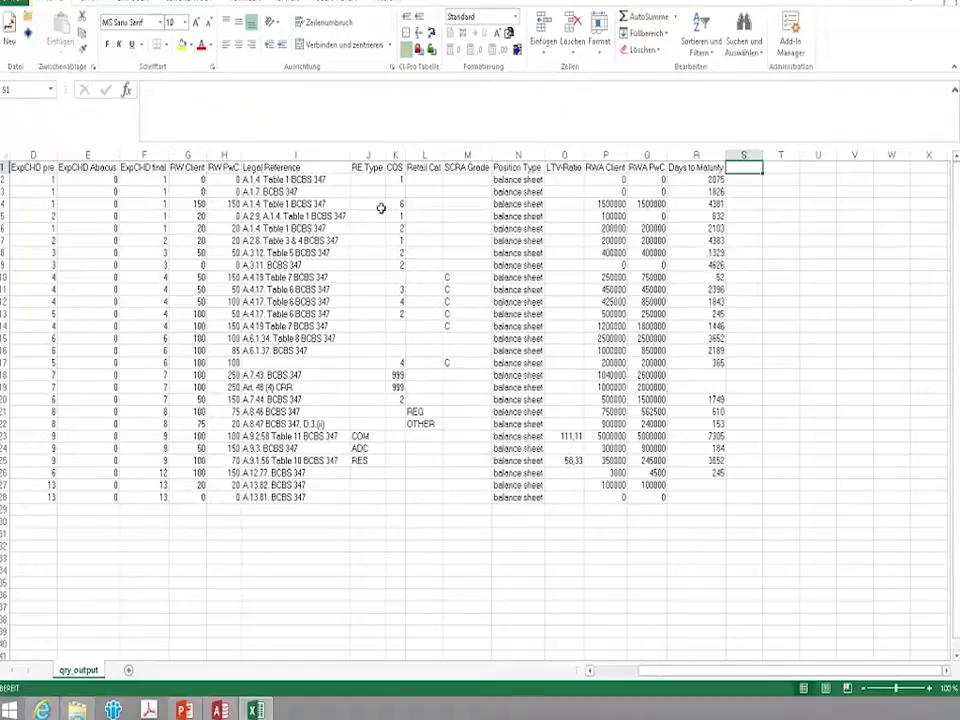
left_click(289, 153)
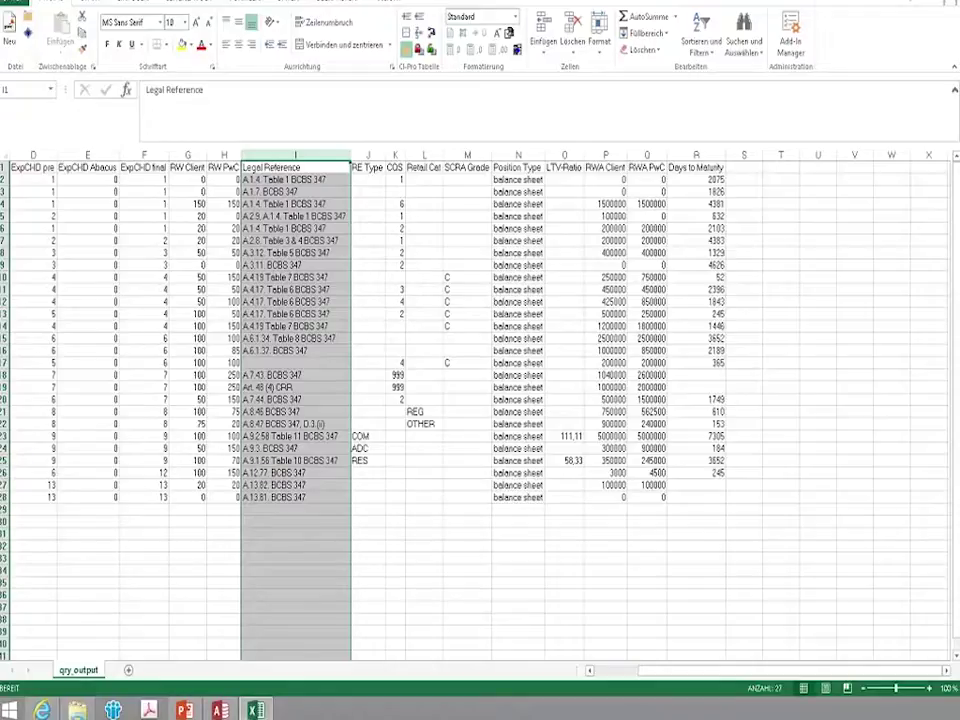
Return to column A and select row 24, the Land acquisition financing SPV
left_click_drag(660, 673, 607, 673)
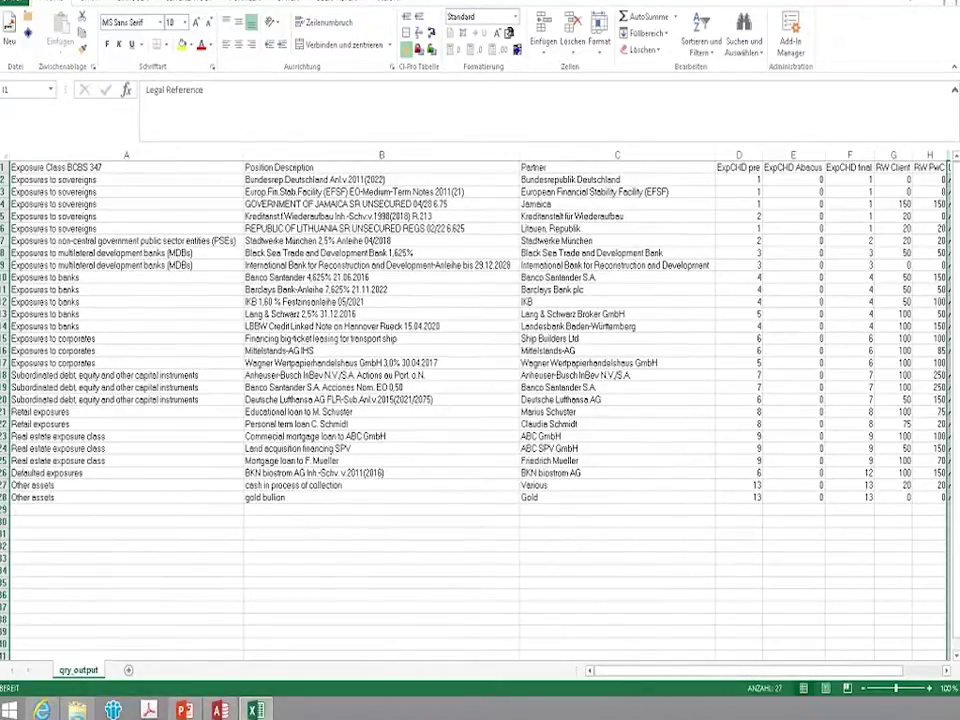
left_click(5, 448)
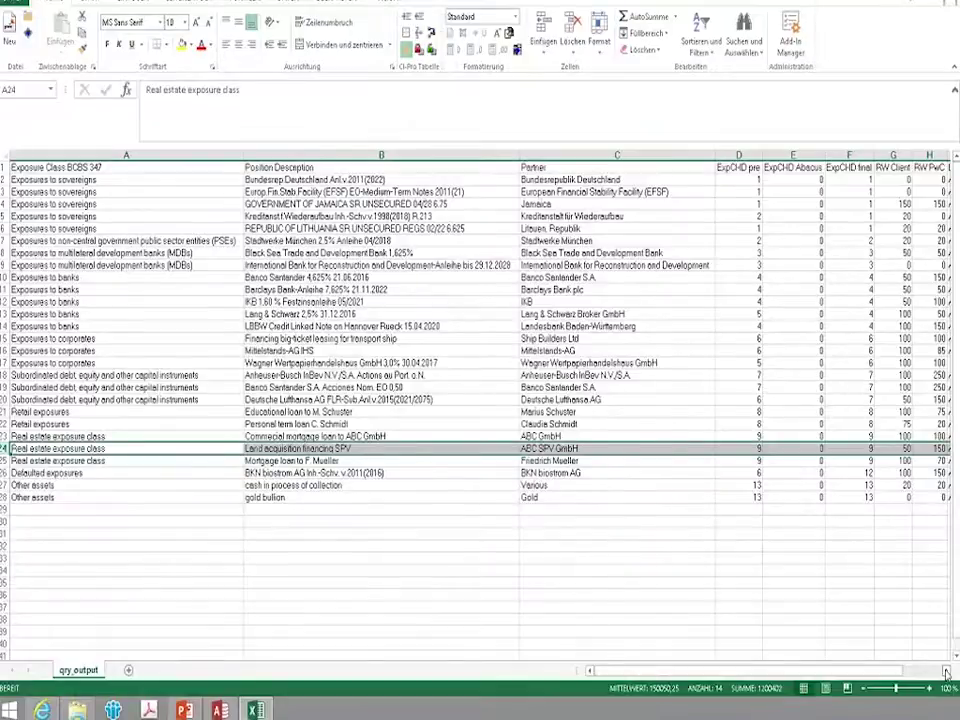
Check row 24's client risk weight 50, PwC risk weight 150 and RE Type ADC
left_click(946, 672)
left_click(946, 672)
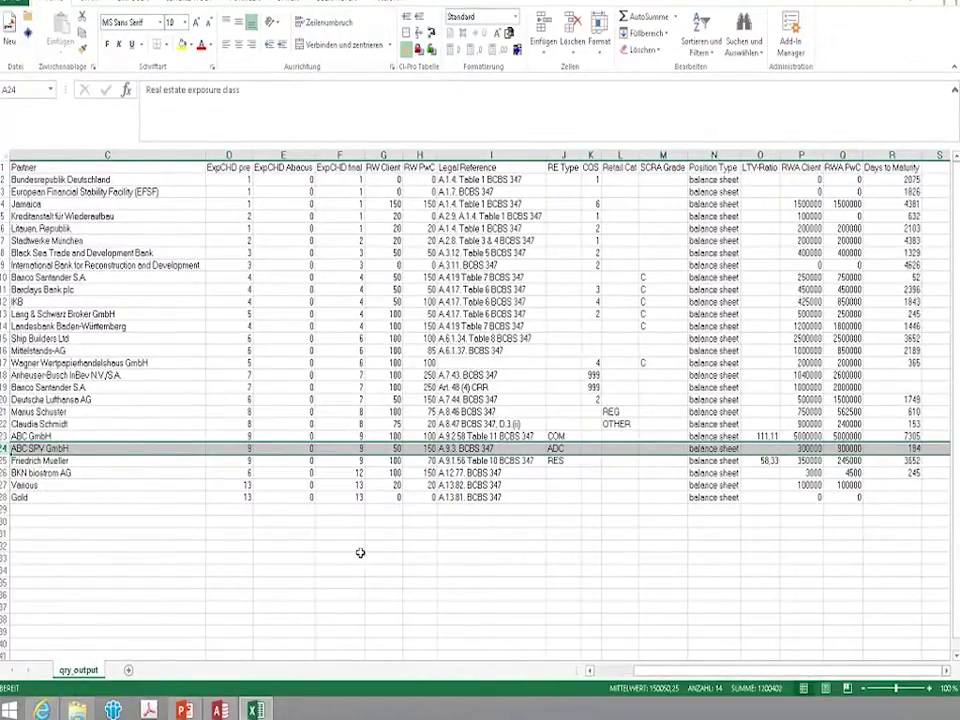
left_click(393, 447)
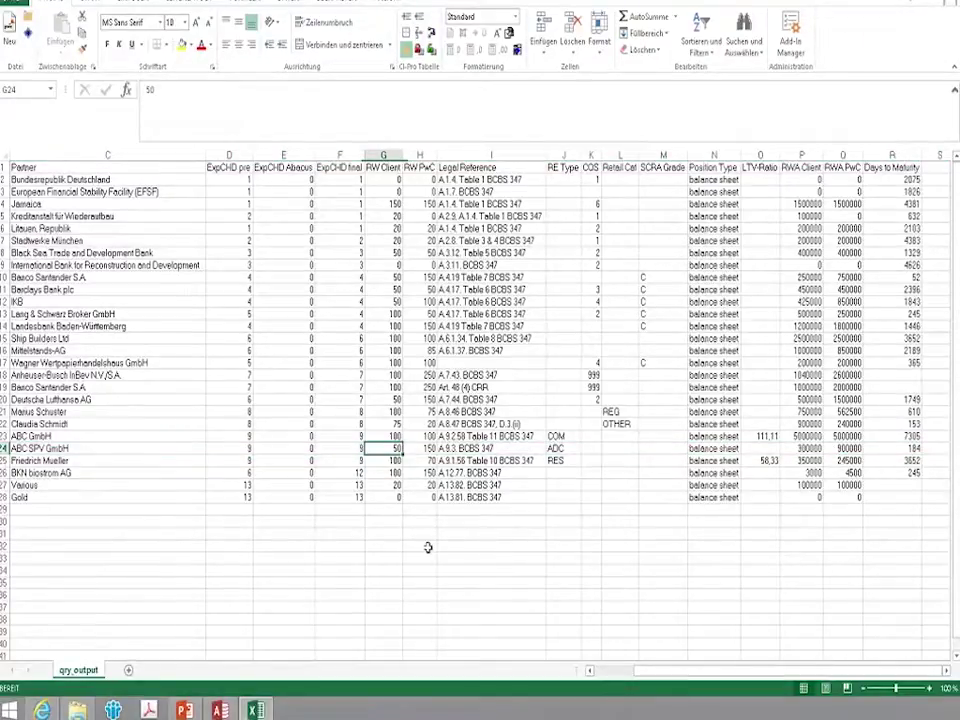
left_click(420, 447)
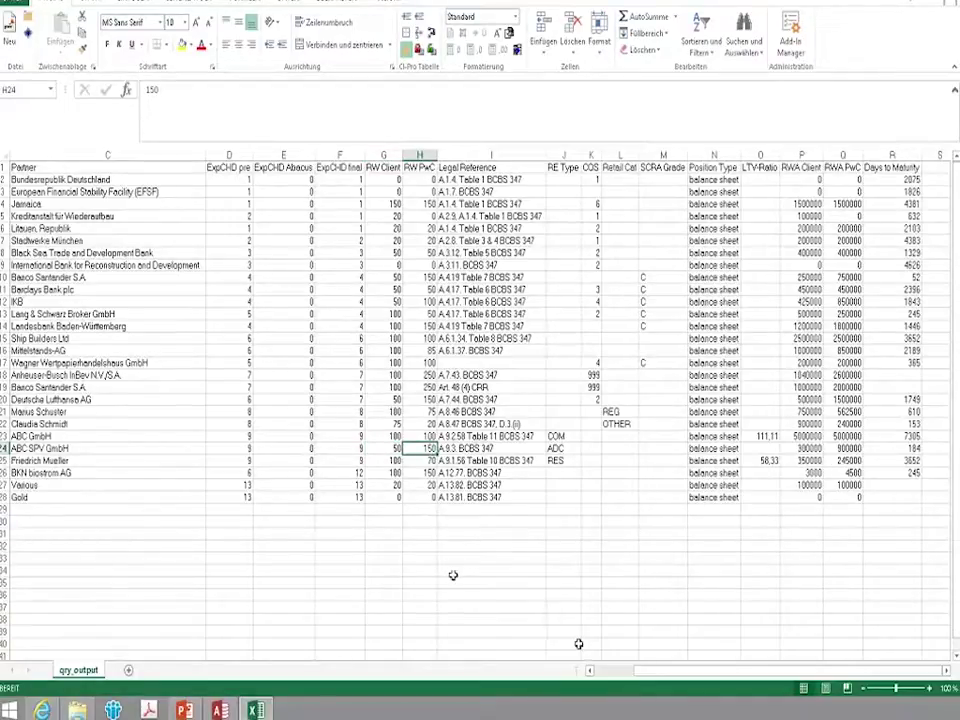
left_click(565, 450)
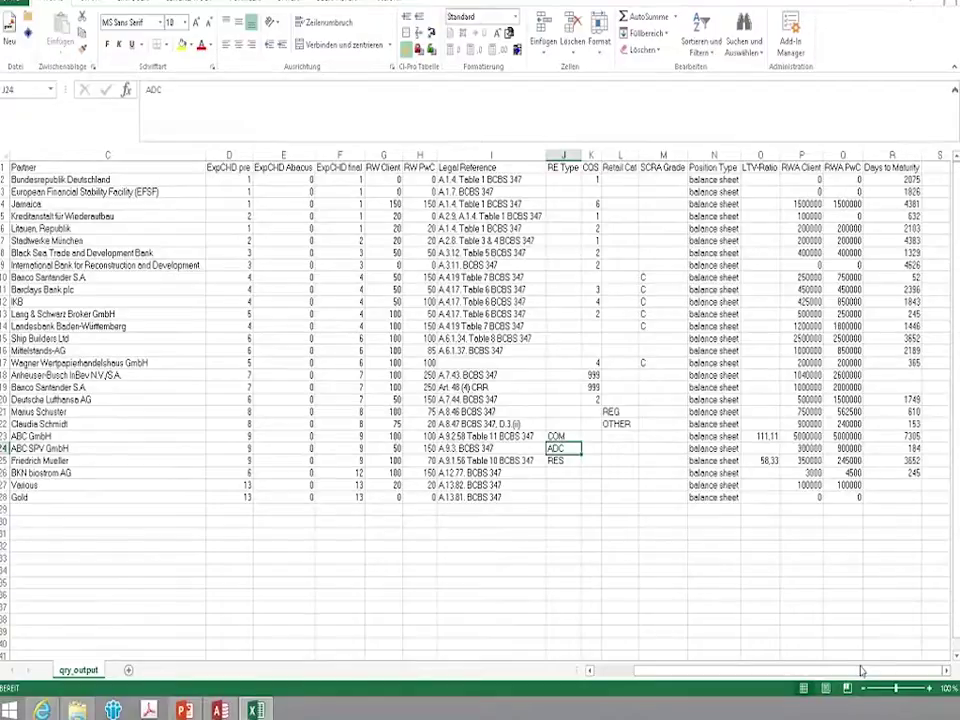
left_click(946, 675)
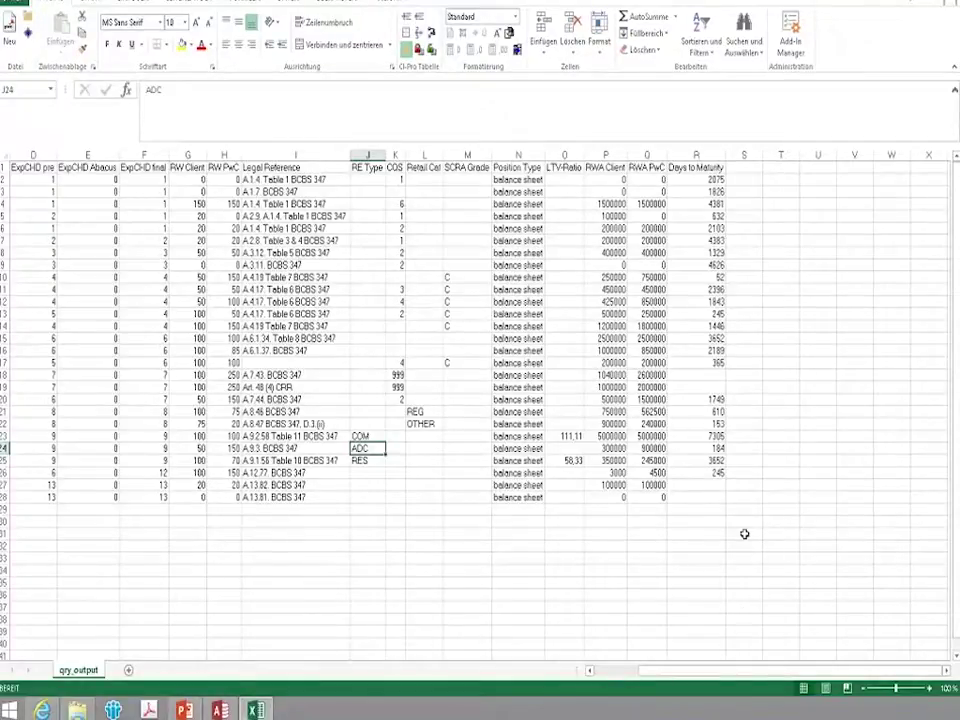
left_click_drag(700, 670, 640, 670)
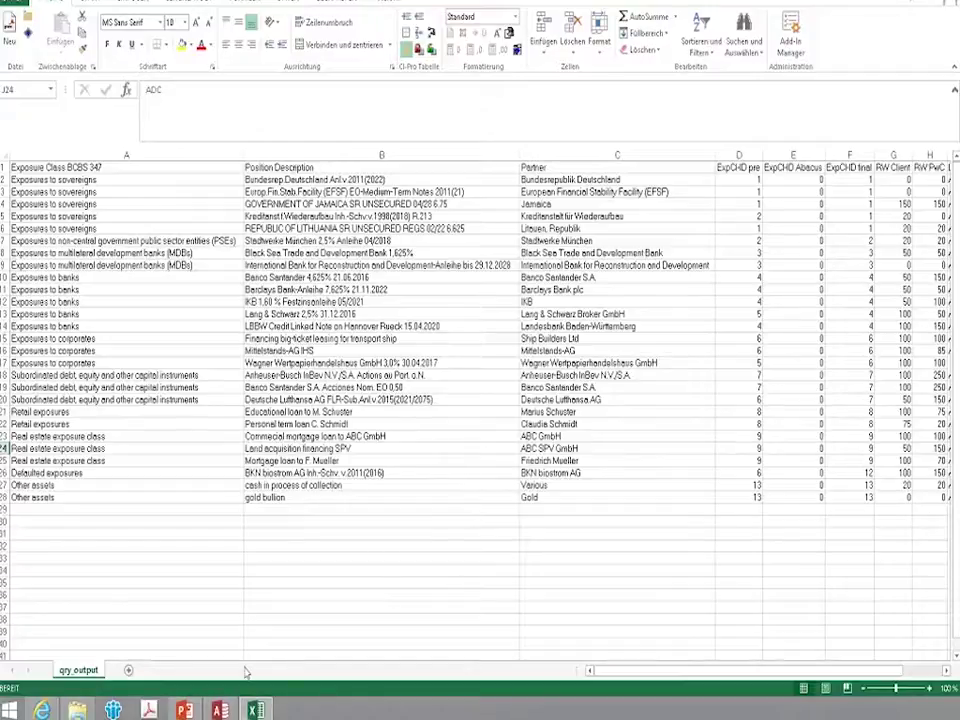
Switch back to the BCBS 347 tool in Access, showing its Results tab
left_click(220, 709)
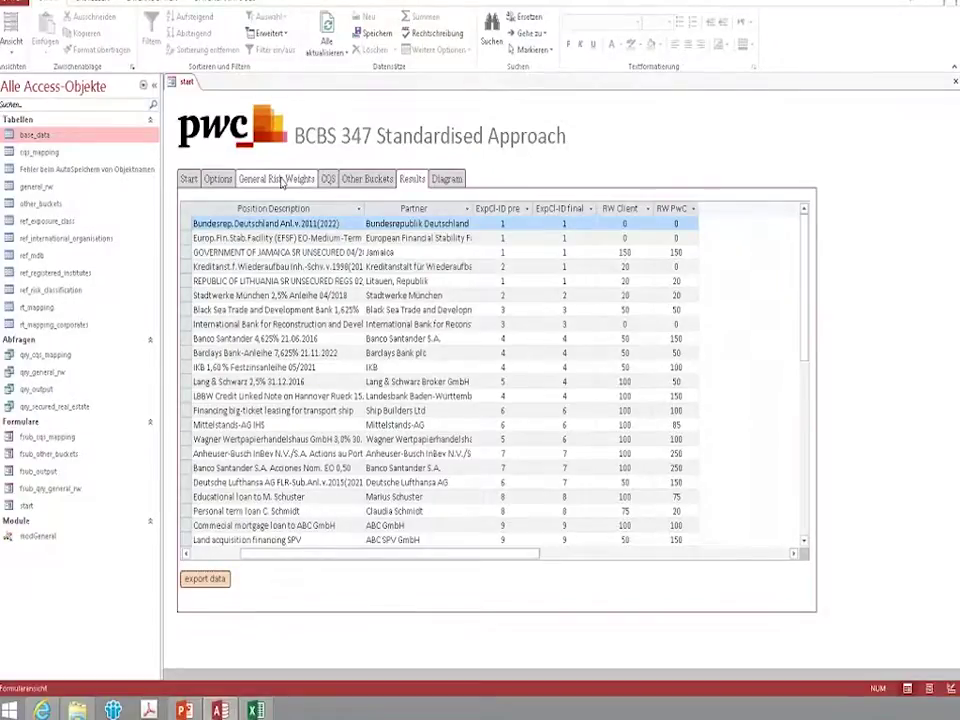
Show the General Risk Weights tab listing each description's risk weight and BCBS 347 legal reference
left_click(280, 180)
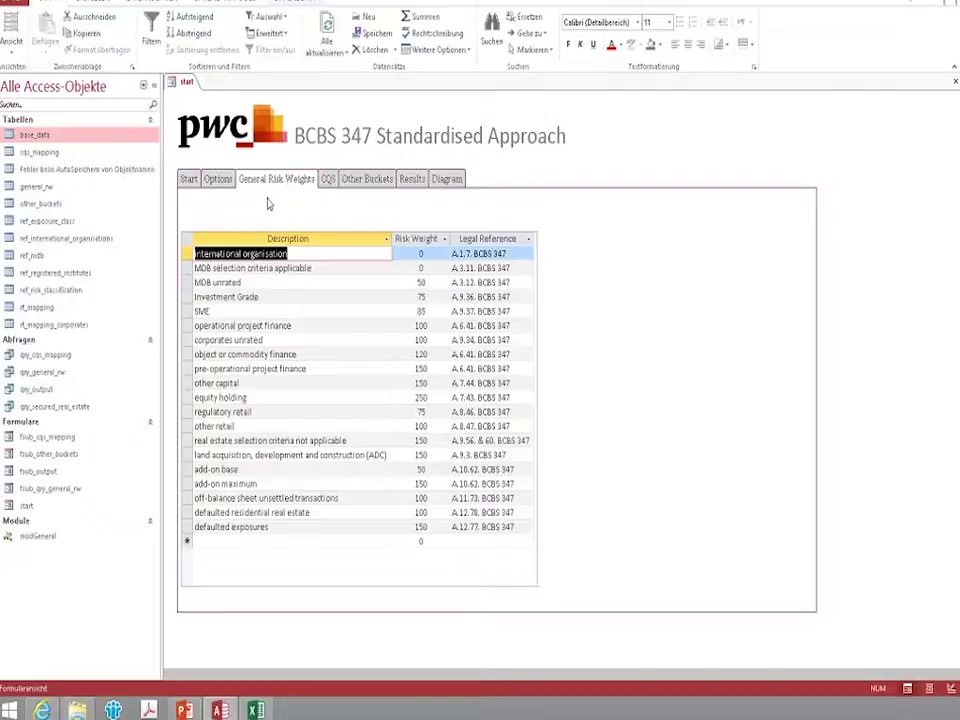
Go back to the BCBS 347 form's Start tab with its import, calculation actions and rule log
left_click(188, 178)
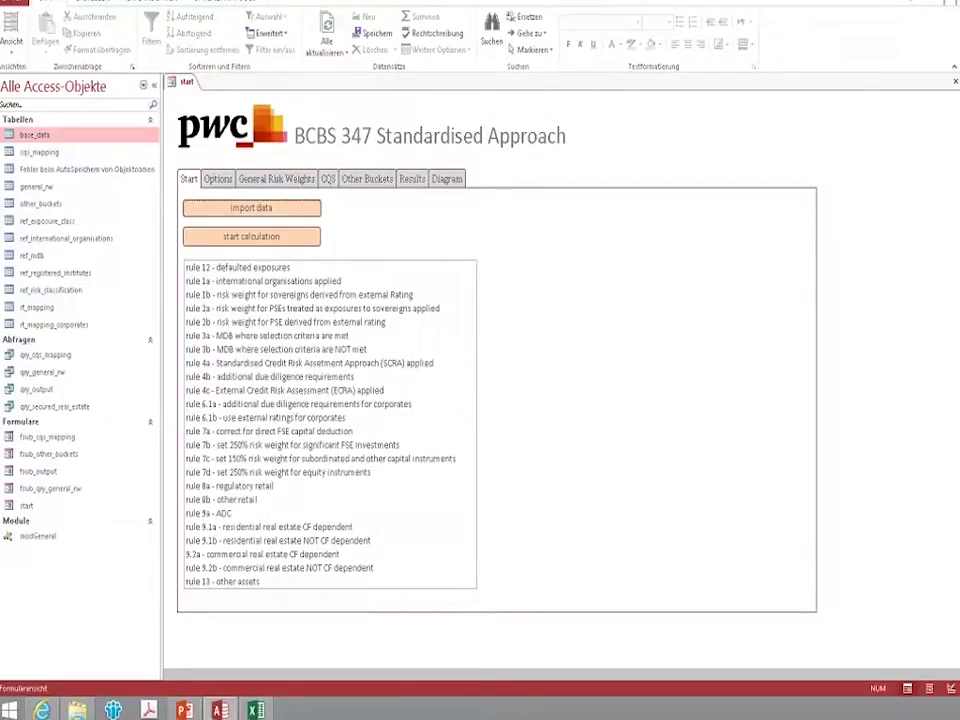